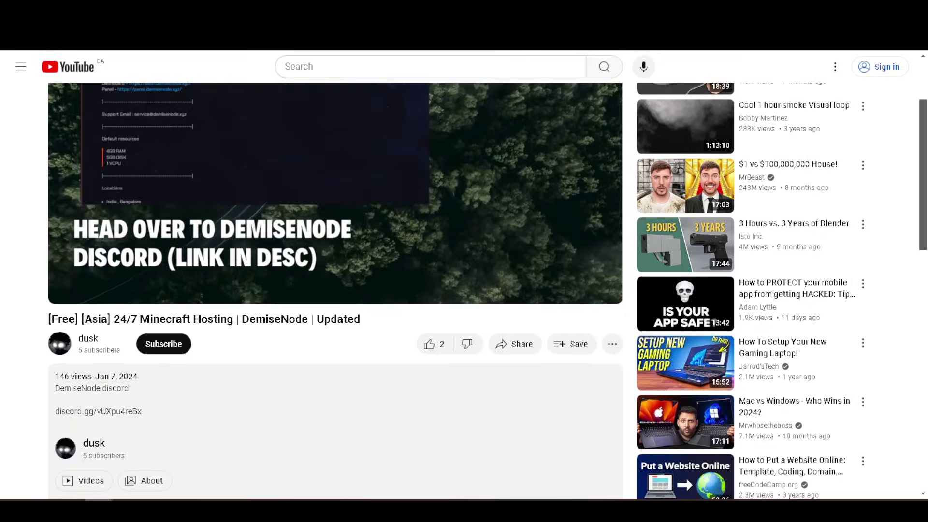
# - Follow the DemiseNode Discord link from the video description toward exaroton.com
pyautogui.rightClick(98, 411)
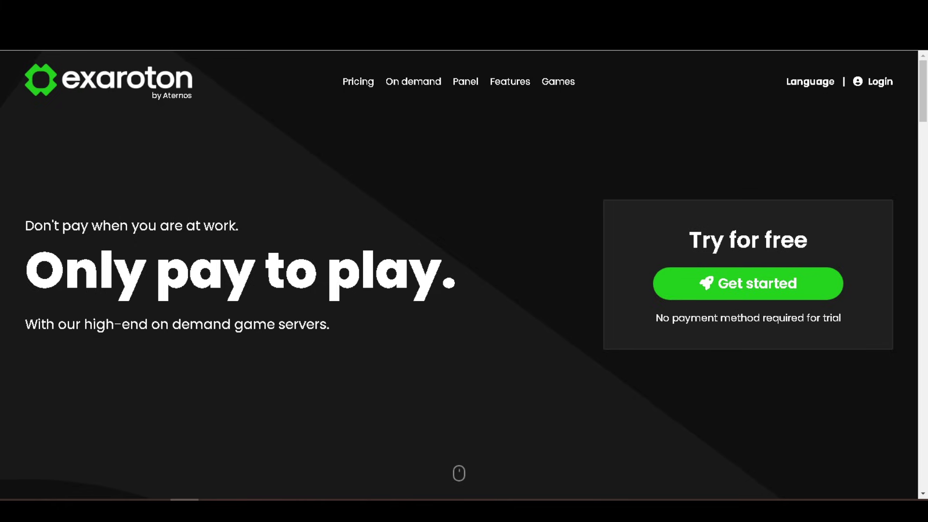
pyautogui.scroll(-3, 464, 290)
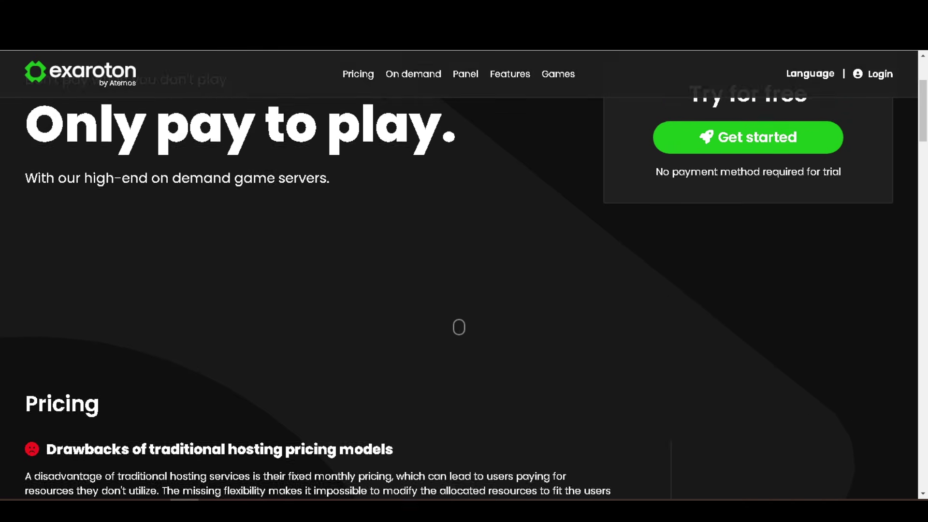
pyautogui.scroll(-3, 464, 290)
pyautogui.scroll(-2, 464, 291)
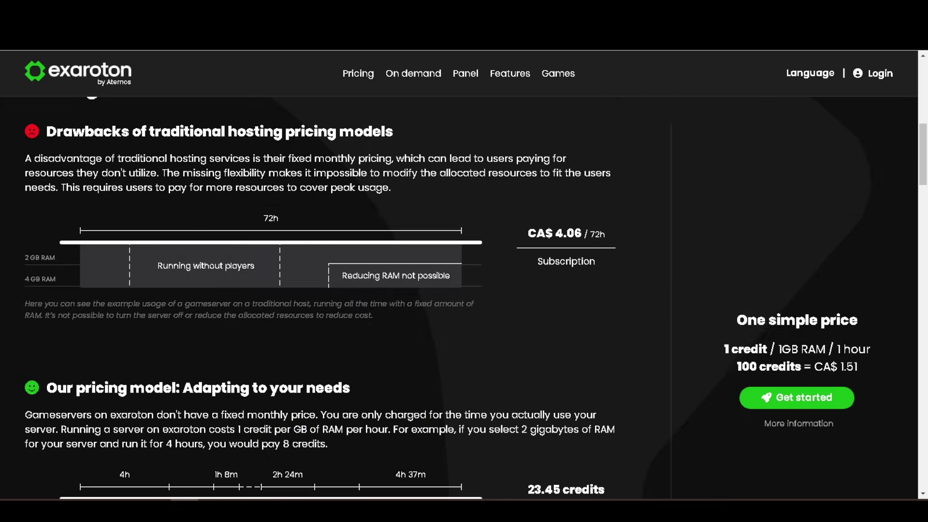
pyautogui.scroll(-3, 289, 327)
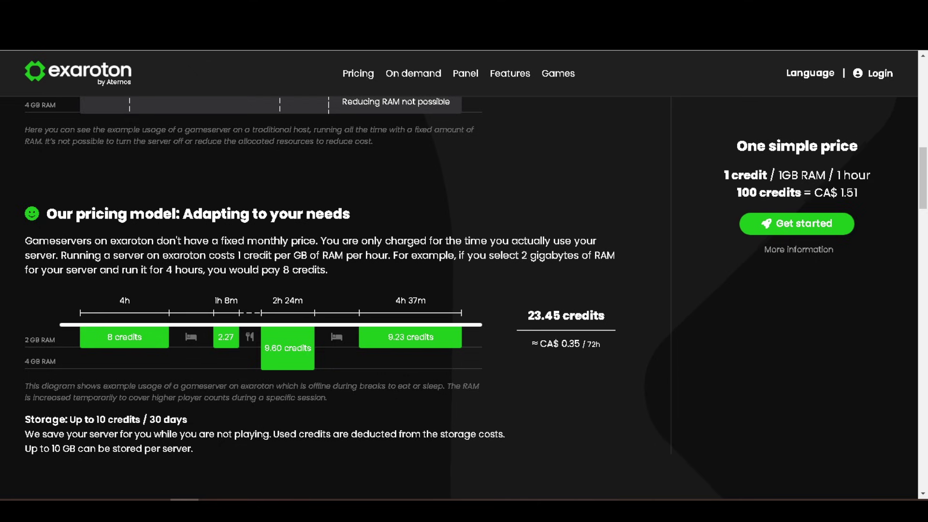
pyautogui.scroll(-6, 464, 290)
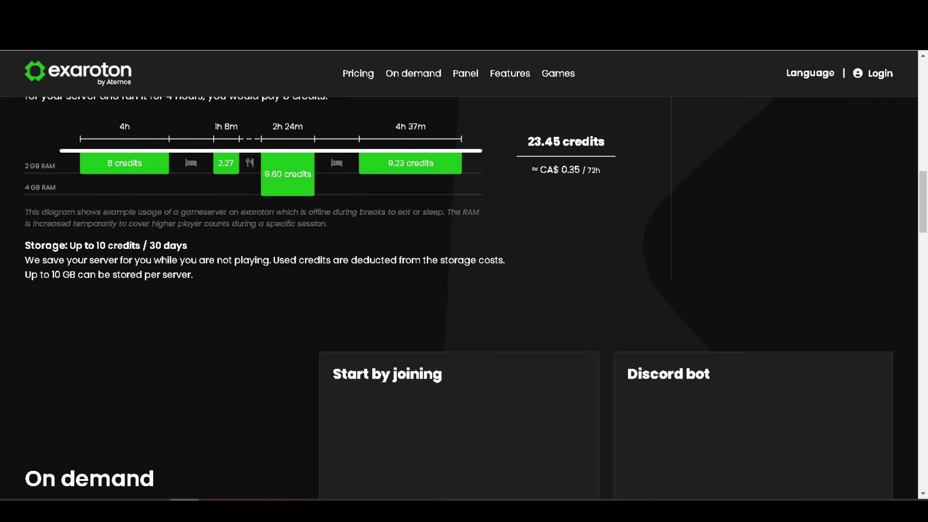
pyautogui.scroll(-4, 464, 290)
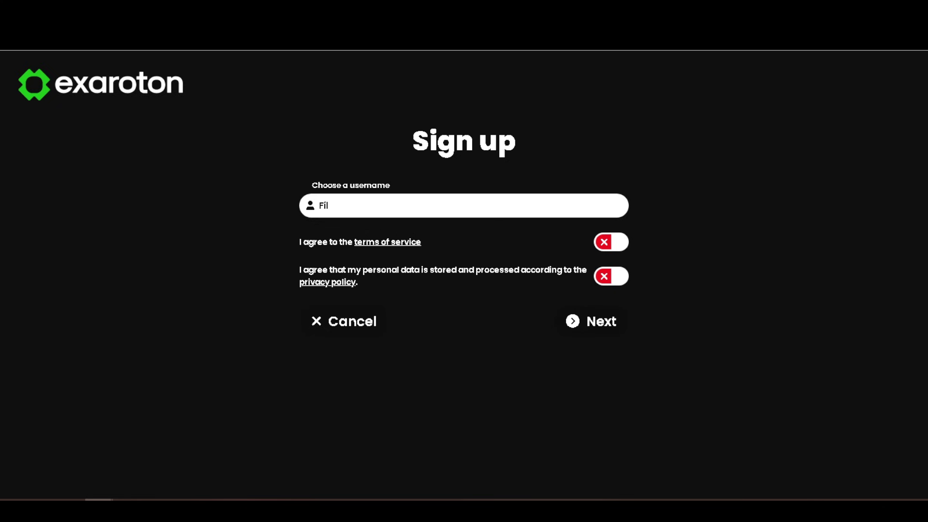
pyautogui.write('ountThe')
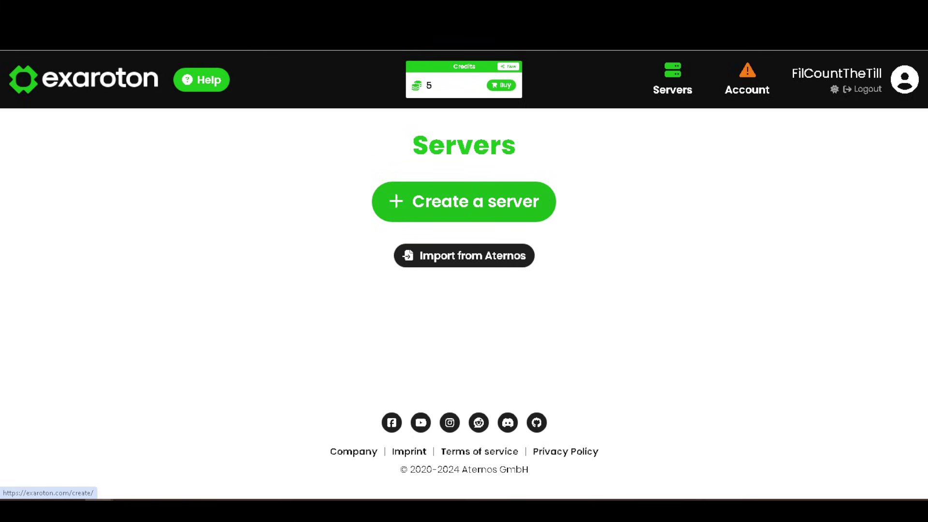
# - Create a new Java Edition server with Vanilla 1.21, left offline
pyautogui.click(464, 202)
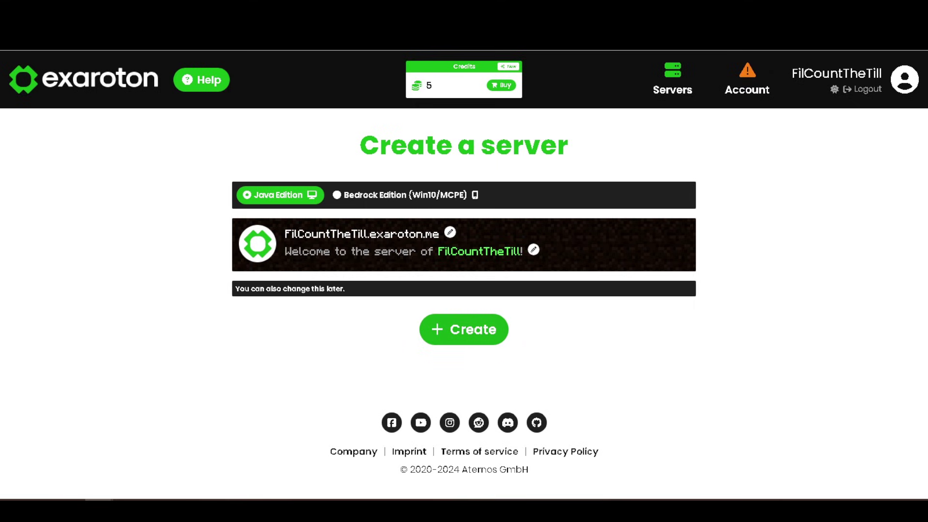
pyautogui.click(464, 329)
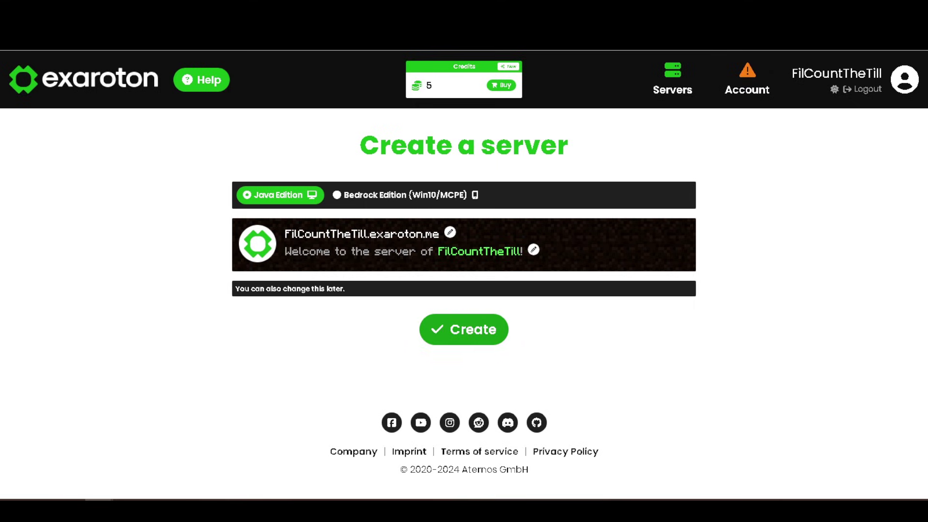
pyautogui.scroll(-5, 542, 304)
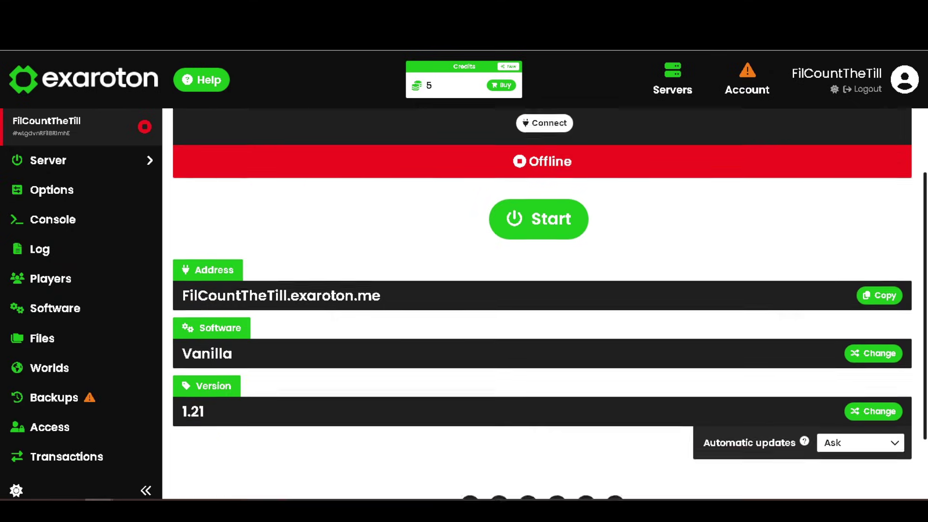
pyautogui.scroll(2, 543, 305)
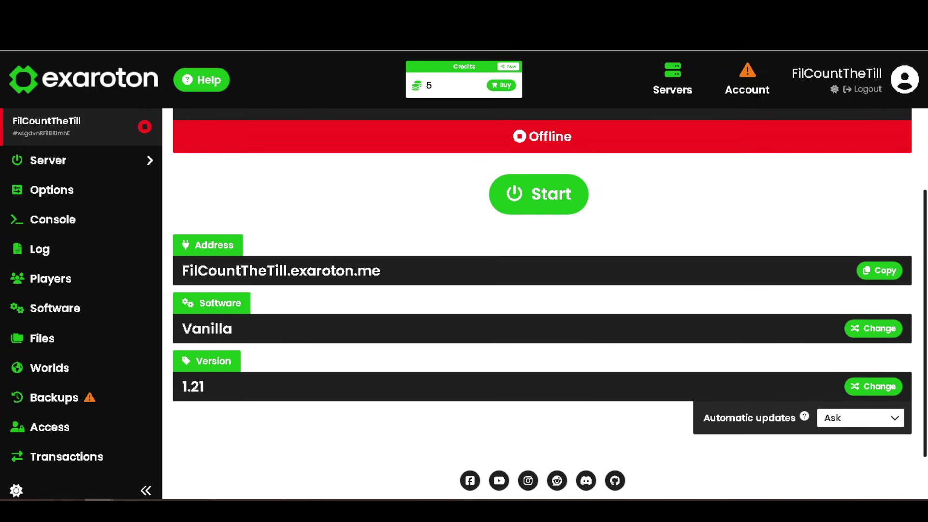
pyautogui.scroll(3, 542, 305)
pyautogui.scroll(3, 543, 305)
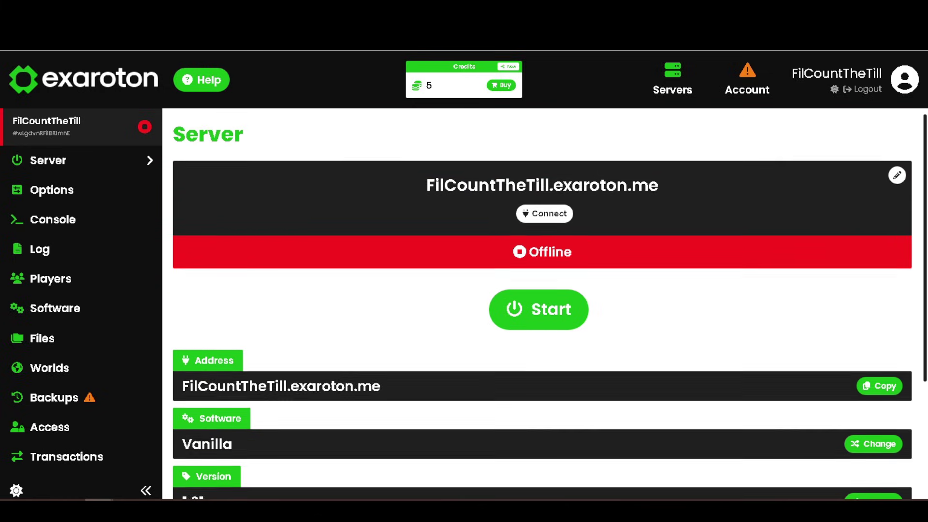
pyautogui.scroll(-4, 543, 305)
pyautogui.scroll(2, 542, 304)
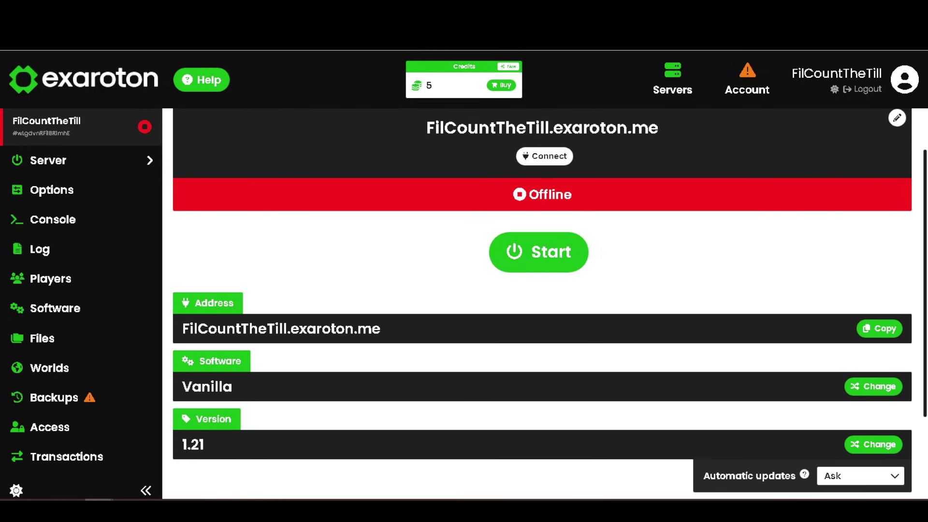
# - In the server options, try the RAM slider at 12 GB and 2 GB, then settle on 8 GB
pyautogui.click(51, 190)
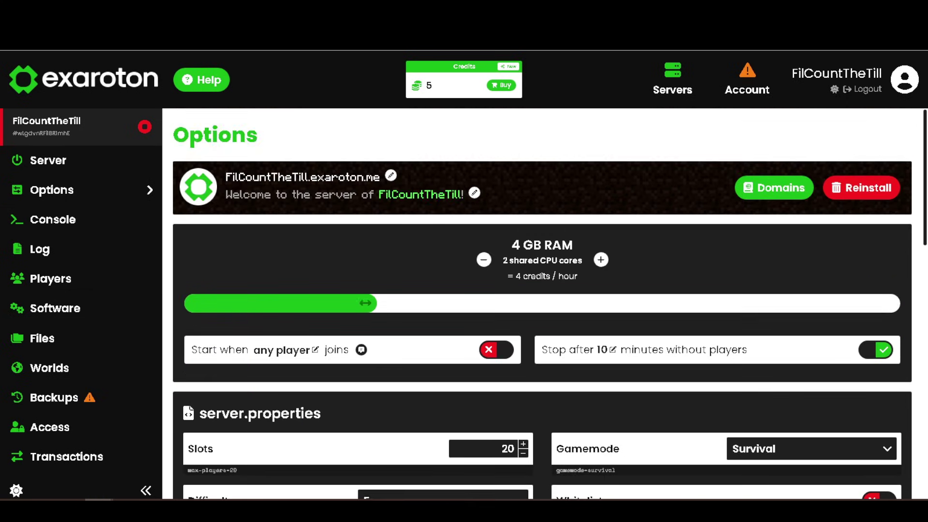
pyautogui.moveTo(515, 275); pyautogui.dragTo(578, 275)
pyautogui.moveTo(366, 303); pyautogui.dragTo(888, 303)
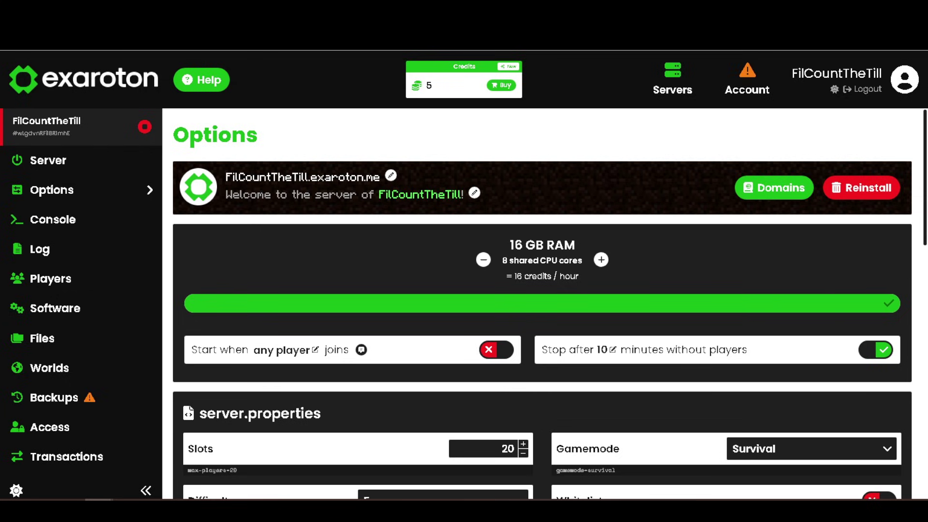
pyautogui.moveTo(888, 303); pyautogui.dragTo(280, 303)
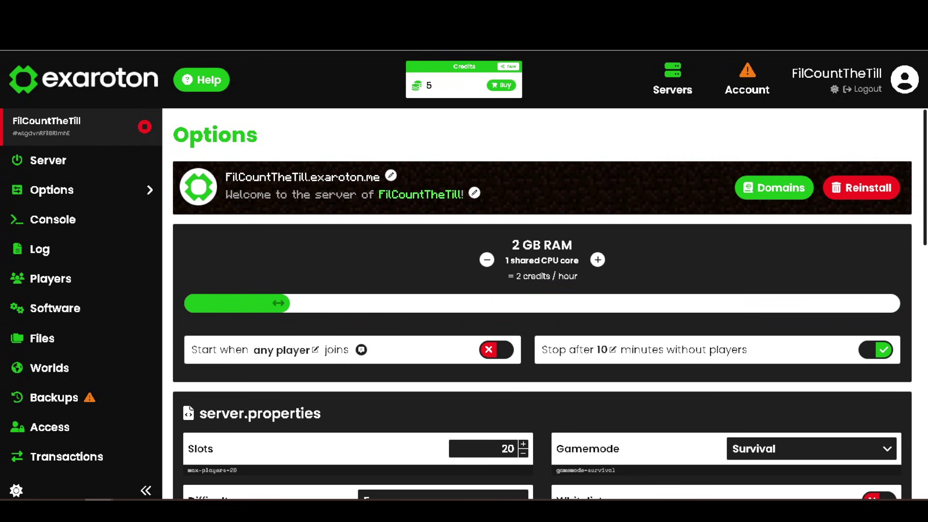
pyautogui.moveTo(280, 303); pyautogui.dragTo(497, 304)
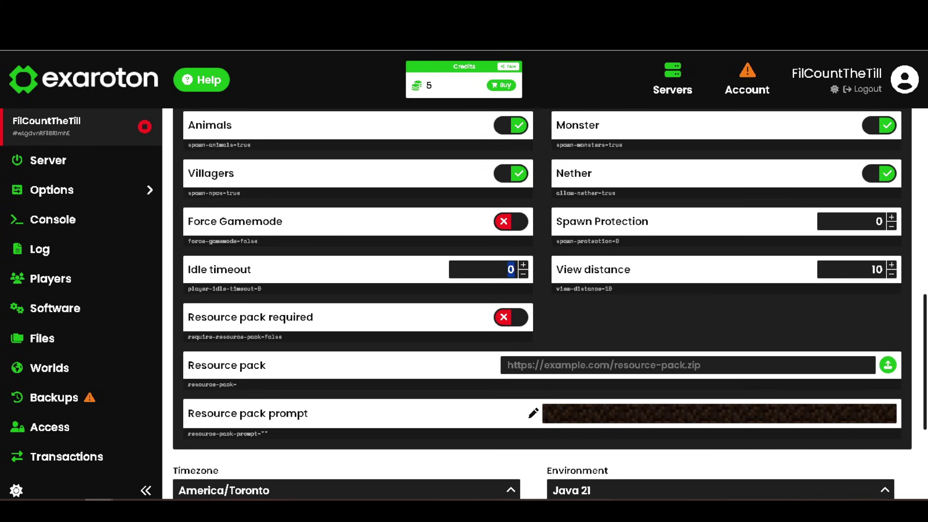
pyautogui.scroll(-1, 544, 326)
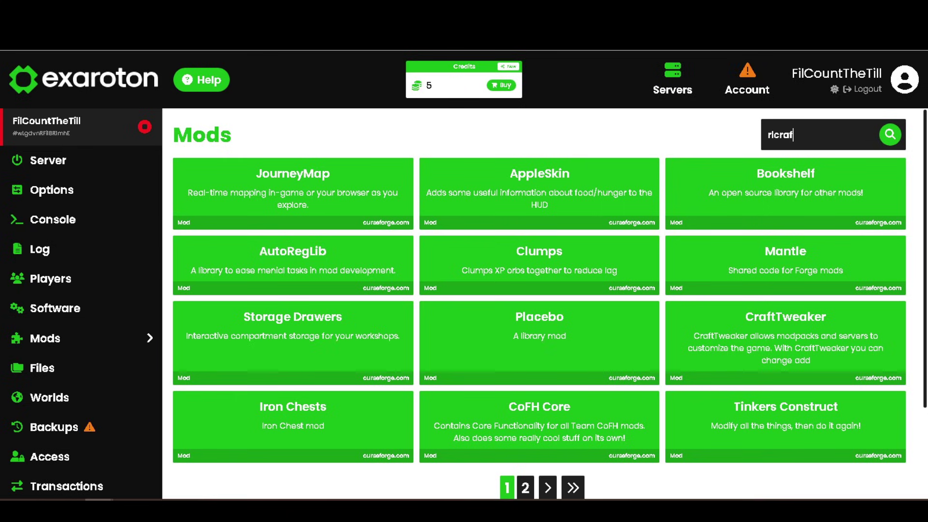
pyautogui.write('t')
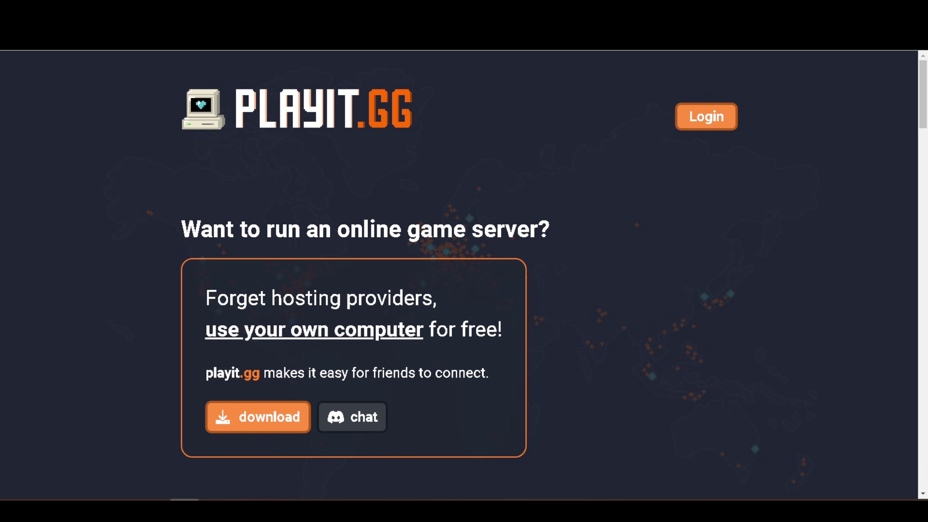
pyautogui.scroll(-5, 464, 290)
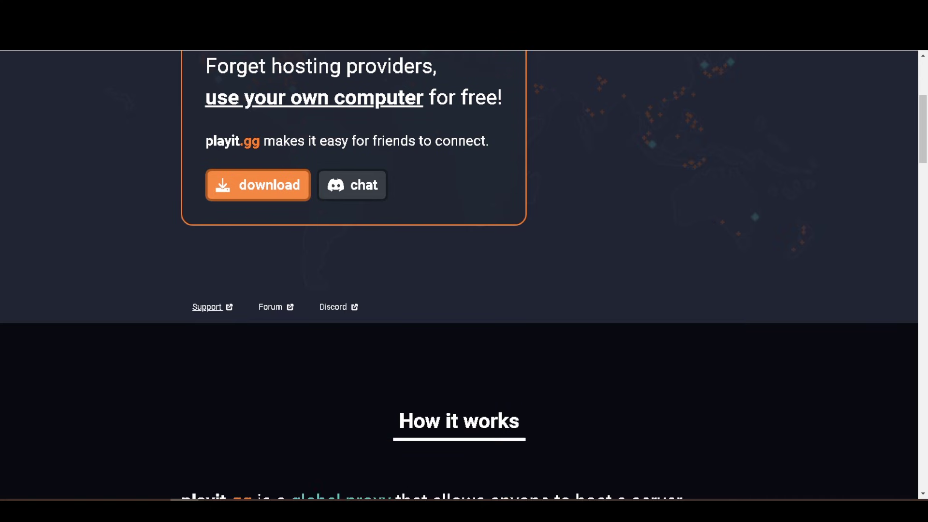
pyautogui.scroll(-5, 464, 291)
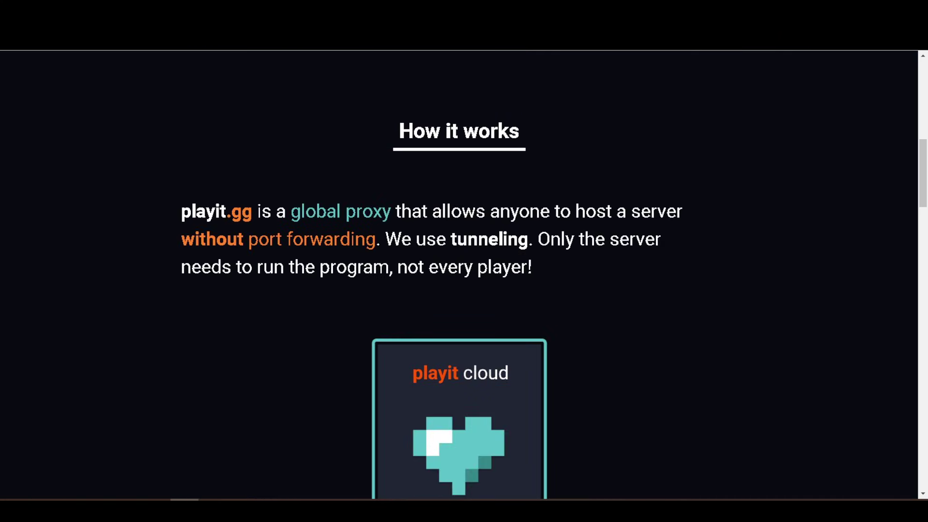
pyautogui.scroll(-5, 463, 291)
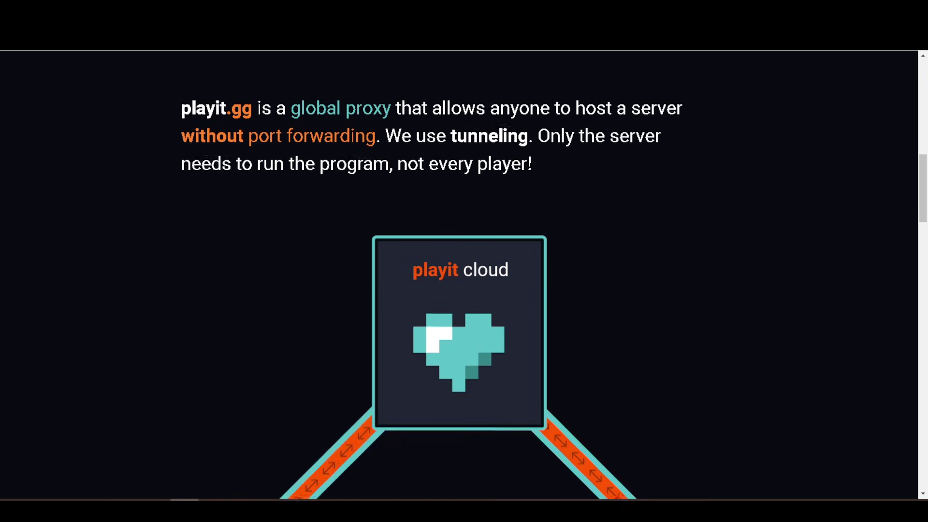
pyautogui.scroll(-1, 463, 290)
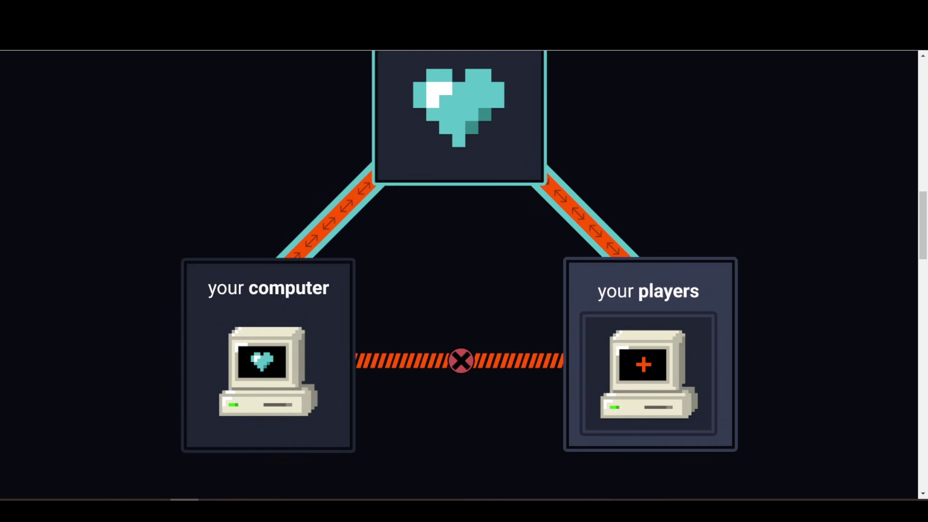
pyautogui.scroll(2, 464, 290)
pyautogui.scroll(-1, 464, 290)
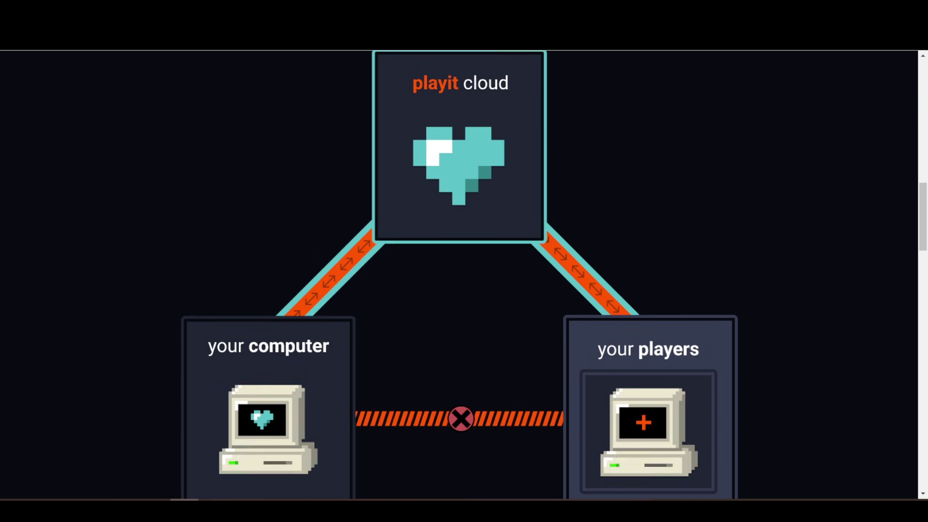
pyautogui.scroll(-3, 464, 290)
pyautogui.scroll(-3, 464, 290)
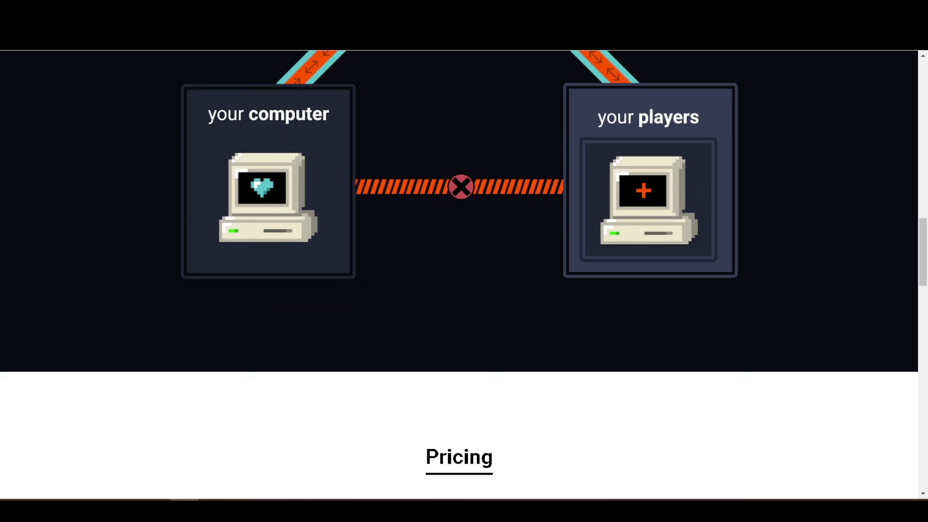
pyautogui.scroll(-3, 463, 290)
pyautogui.scroll(-3, 463, 290)
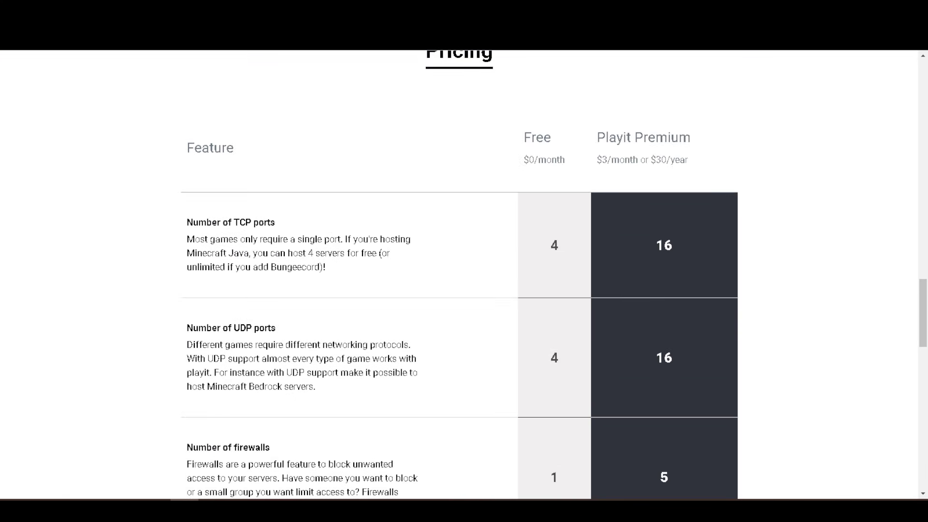
pyautogui.scroll(-3, 464, 290)
pyautogui.scroll(-3, 464, 291)
pyautogui.scroll(-3, 464, 291)
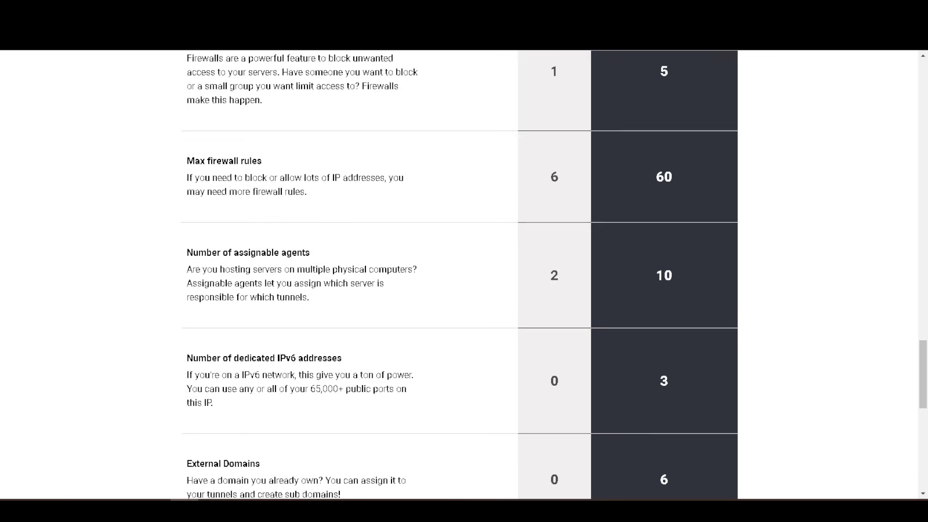
pyautogui.scroll(-3, 463, 290)
pyautogui.scroll(-3, 464, 291)
pyautogui.scroll(-3, 463, 290)
pyautogui.scroll(-2, 464, 290)
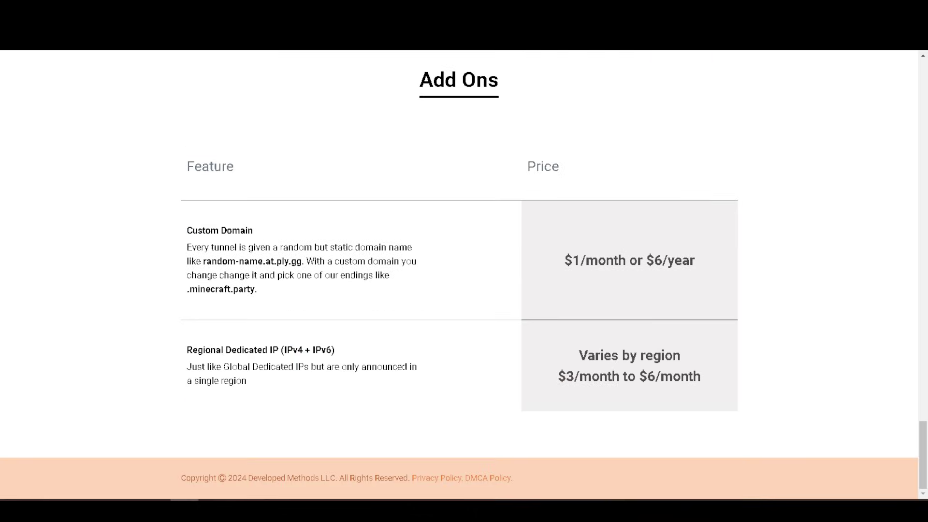
pyautogui.scroll(5, 464, 290)
pyautogui.scroll(5, 464, 290)
pyautogui.scroll(6, 464, 290)
pyautogui.scroll(5, 464, 290)
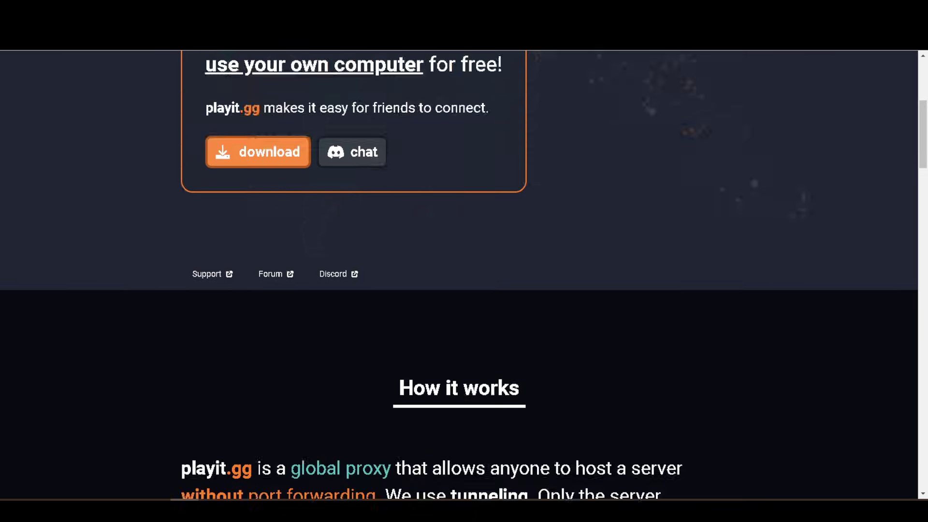
pyautogui.scroll(4, 464, 290)
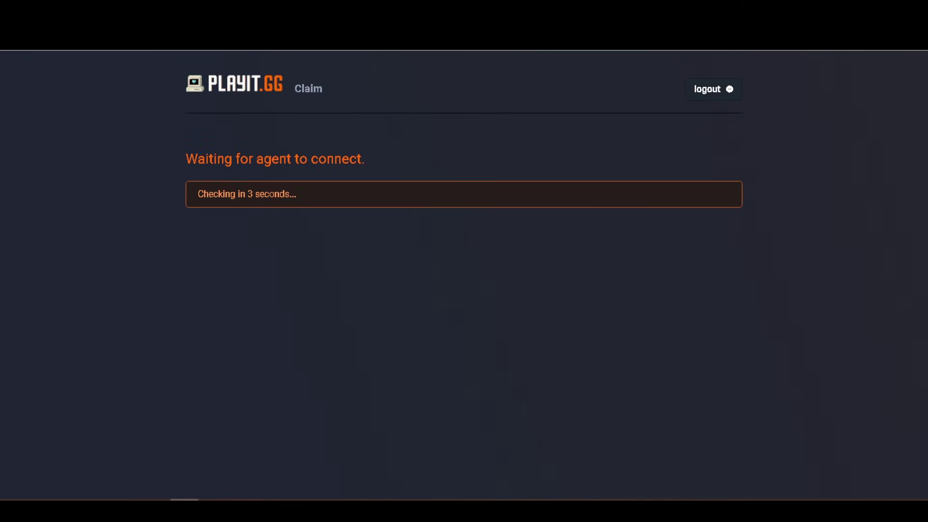
# - Claim the connecting agent and add it to the account so its Minecraft Java tunnel appears
pyautogui.doubleClick(309, 89)
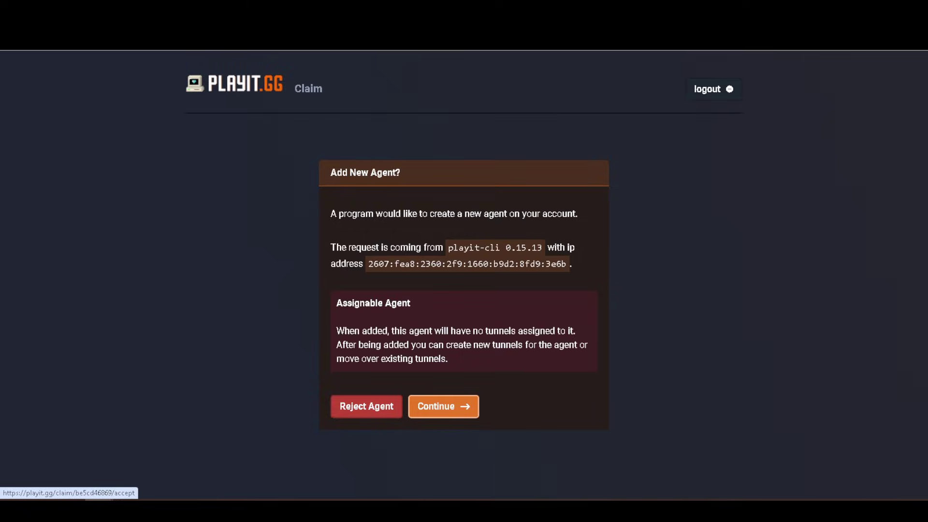
pyautogui.click(443, 406)
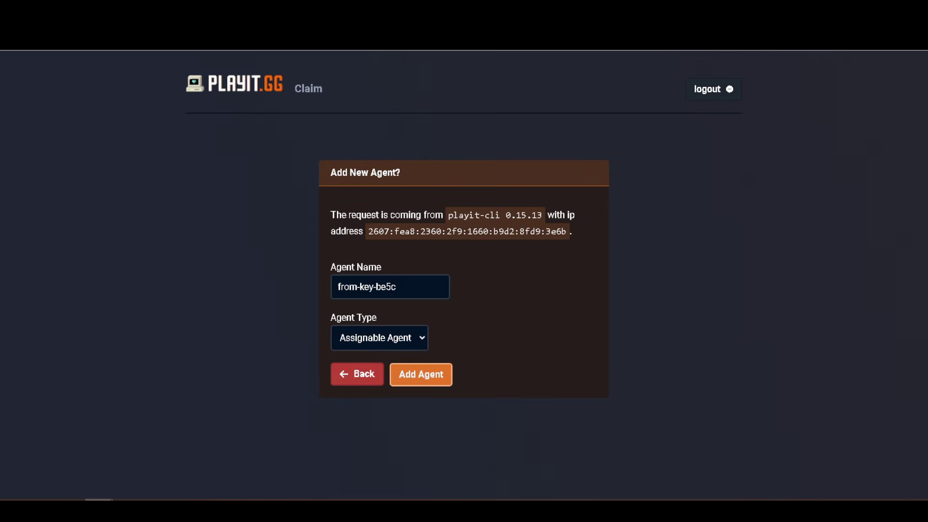
pyautogui.click(420, 374)
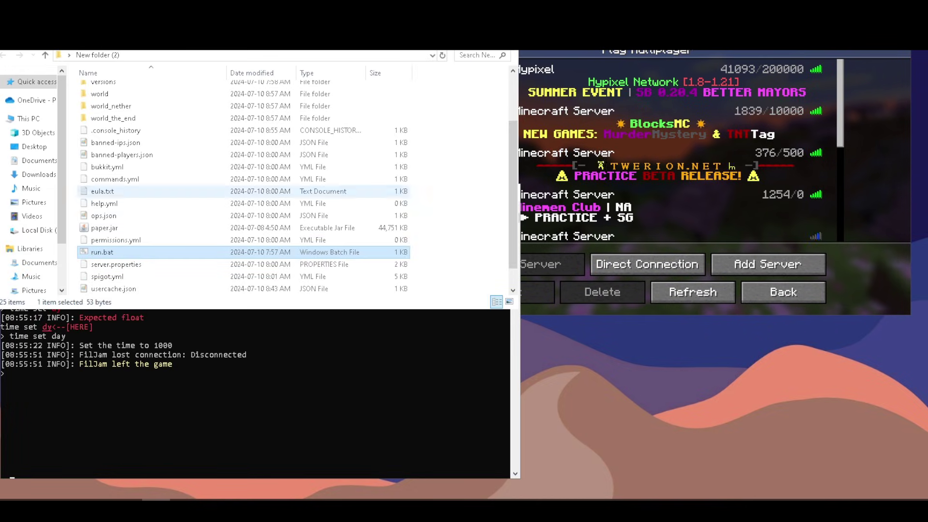
pyautogui.scroll(3, 218, 211)
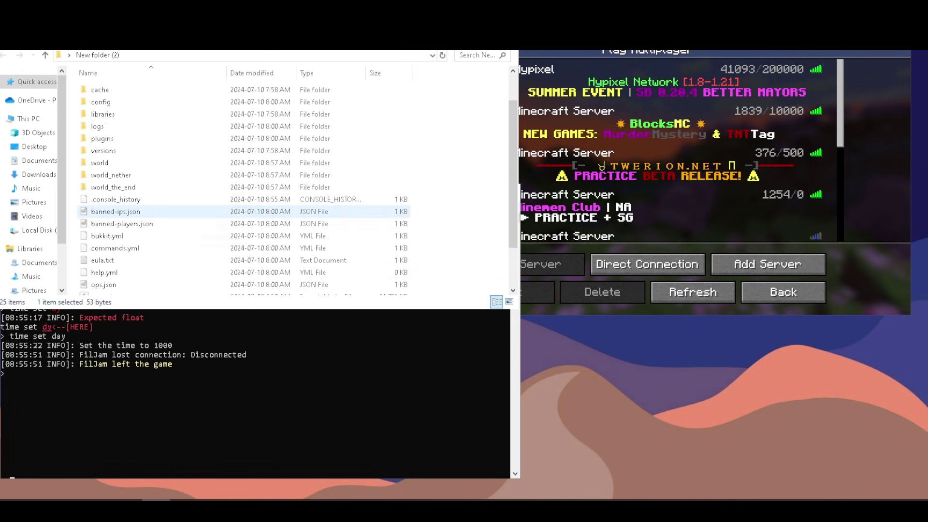
pyautogui.scroll(-3, 218, 210)
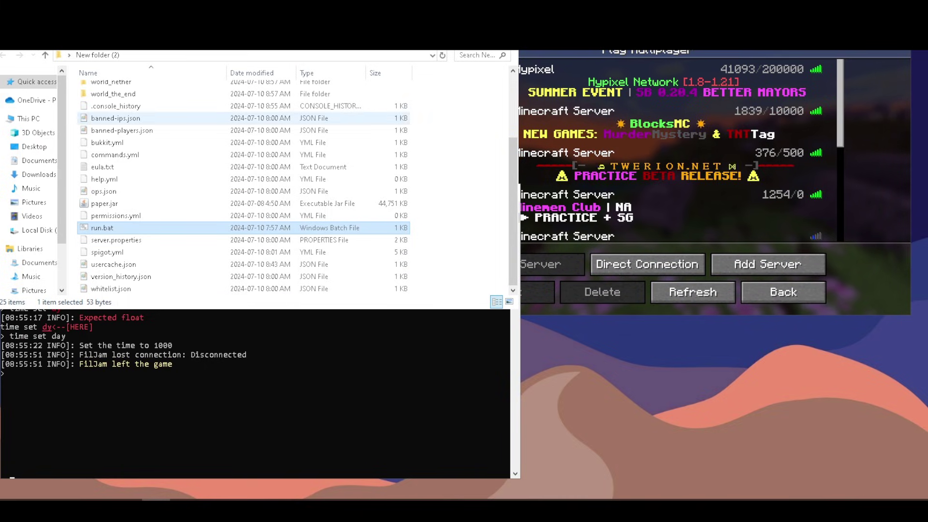
pyautogui.scroll(3, 218, 182)
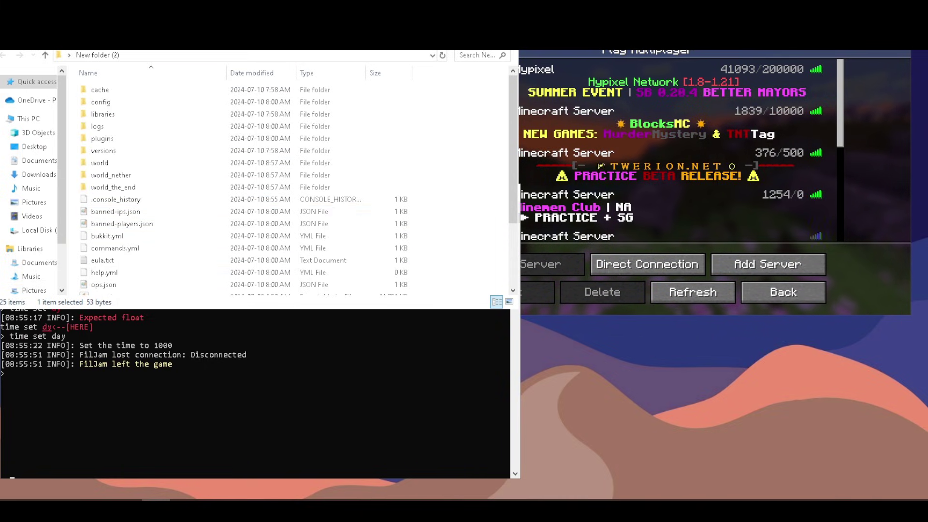
# - Bring the console and Minecraft forward and join shown-suffer.gl.joinmc.link via Direct Connection
pyautogui.click(253, 399)
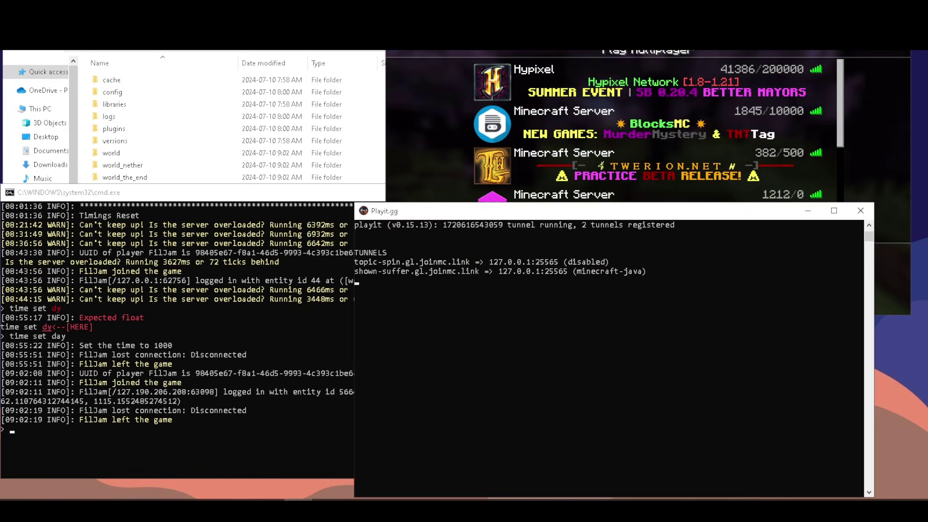
pyautogui.click(601, 159)
pyautogui.click(647, 264)
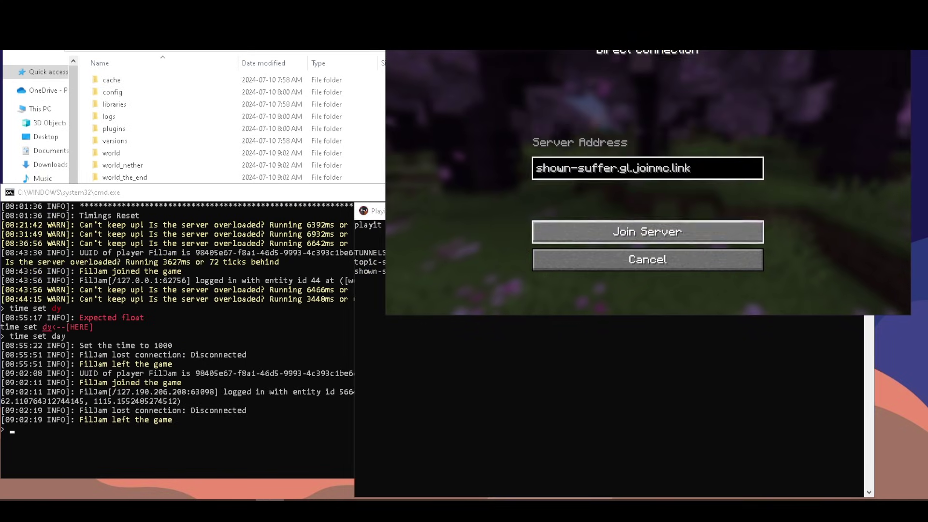
pyautogui.click(648, 232)
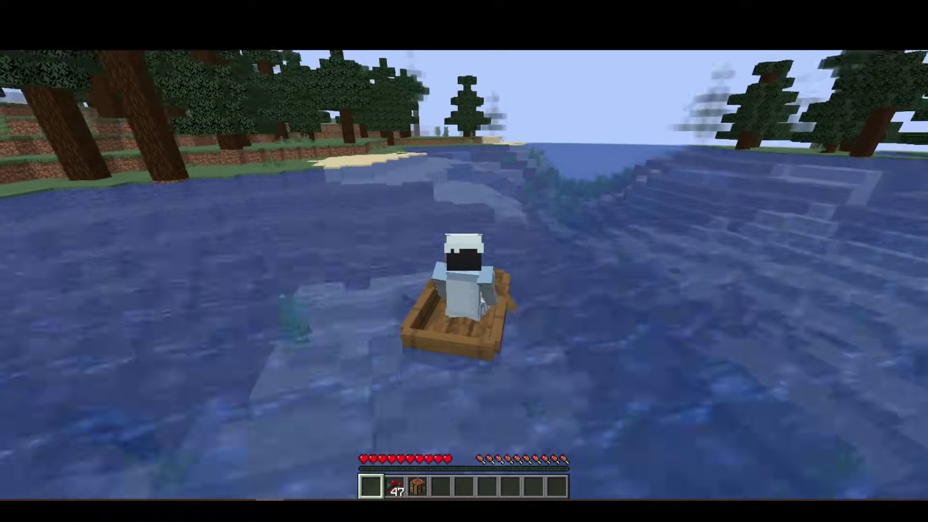
# - Row the boat forward along the river with W, briefly checking the inventory
pyautogui.press('w')
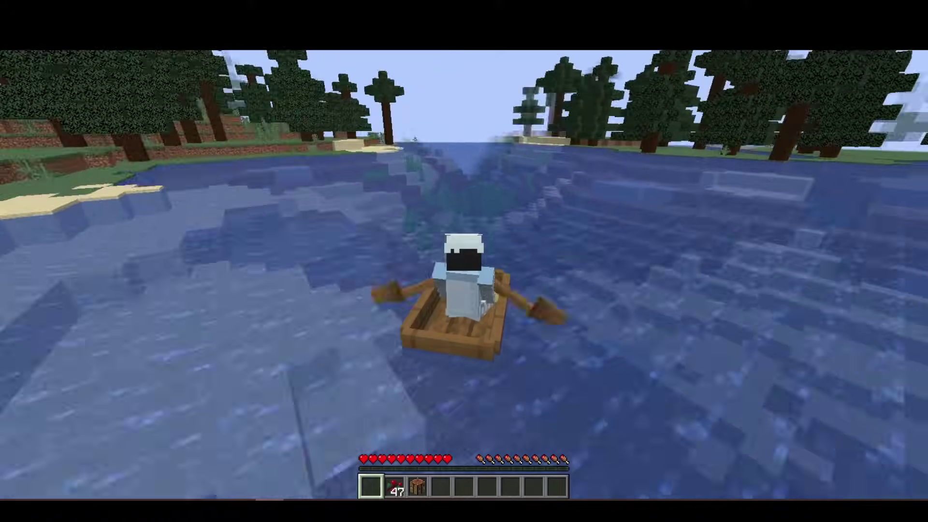
pyautogui.press('w')
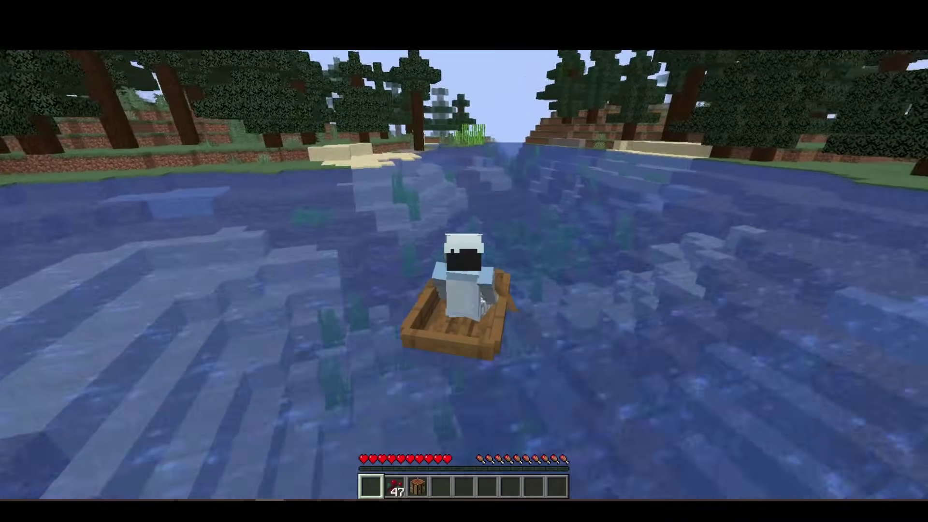
pyautogui.press('w')
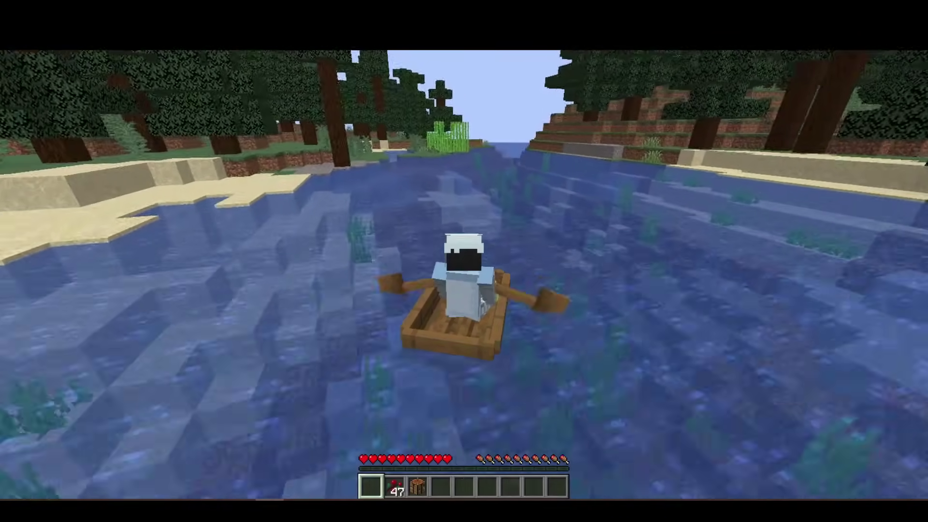
pyautogui.press('w')
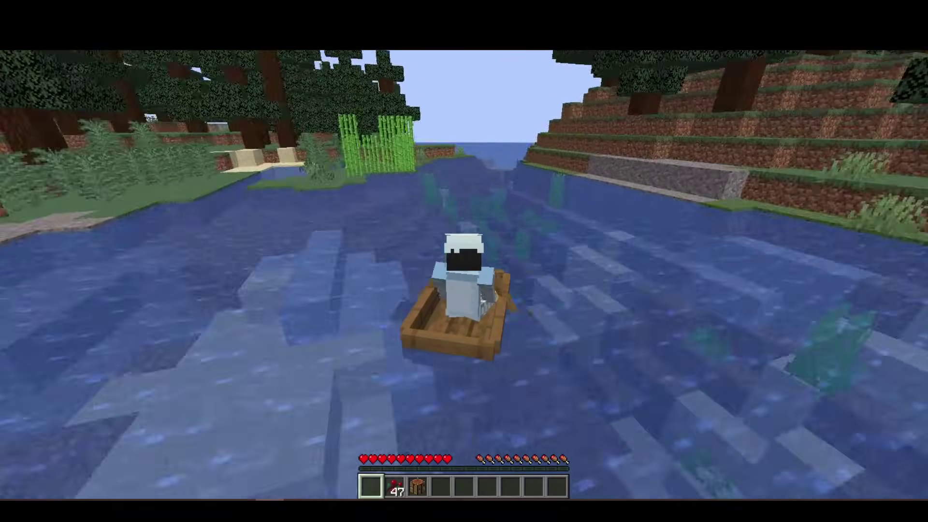
pyautogui.press('w')
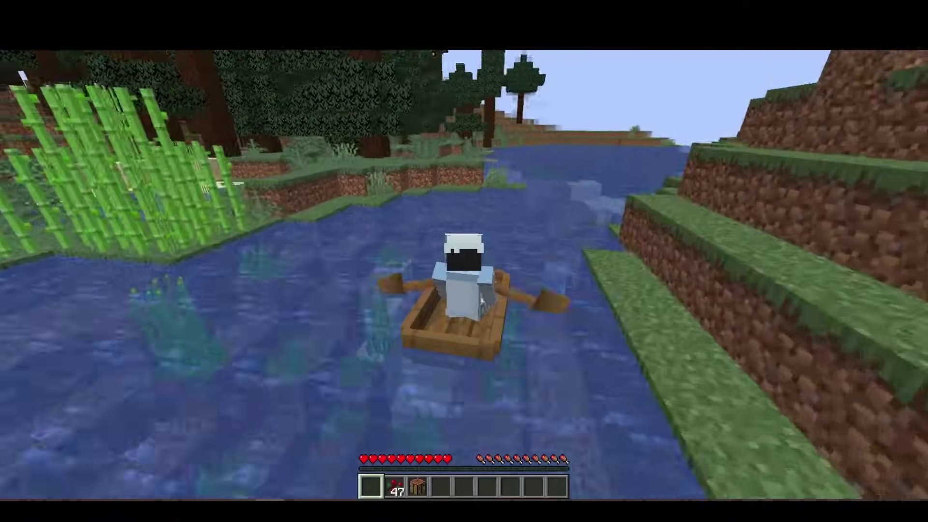
pyautogui.press('e')
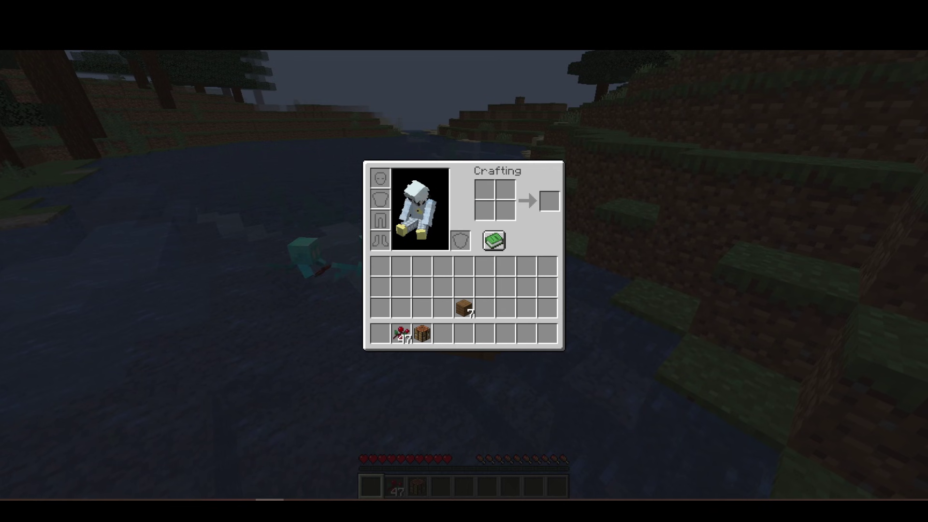
pyautogui.press('Escape')
pyautogui.press('w')
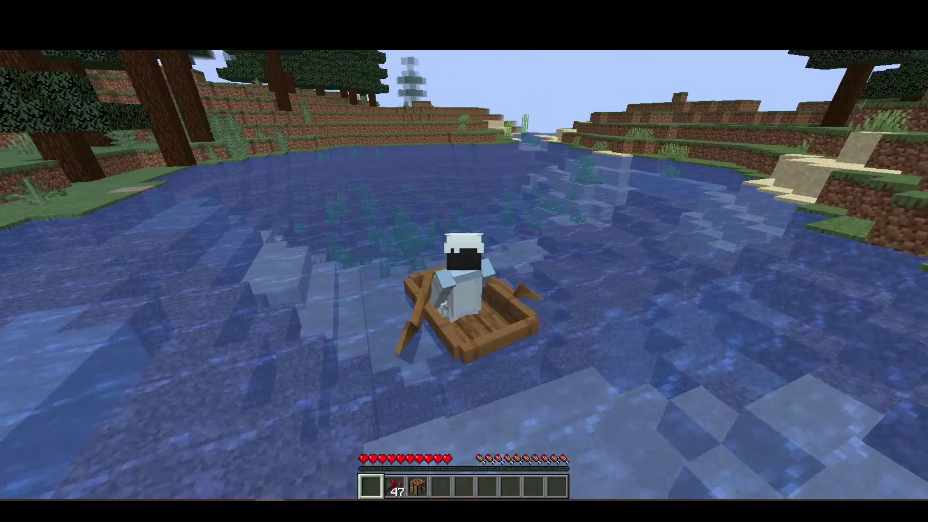
pyautogui.press('w')
pyautogui.press('w')
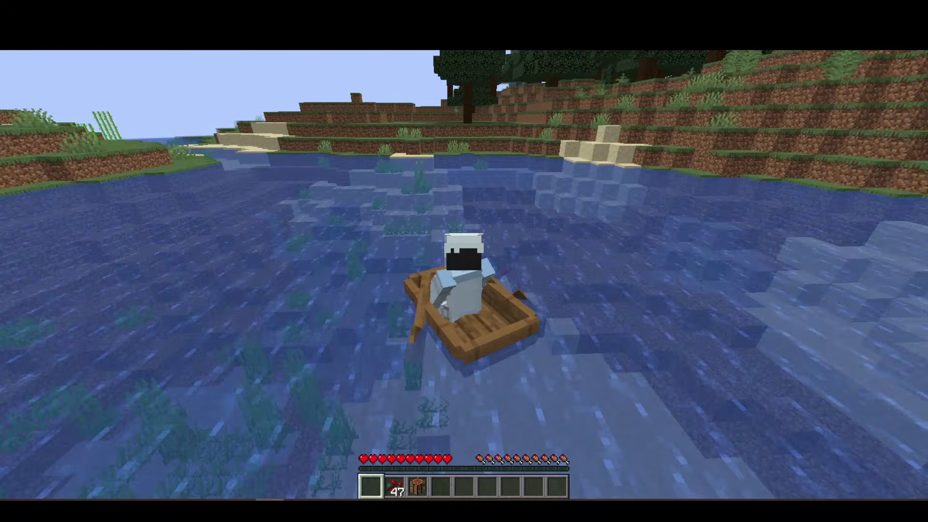